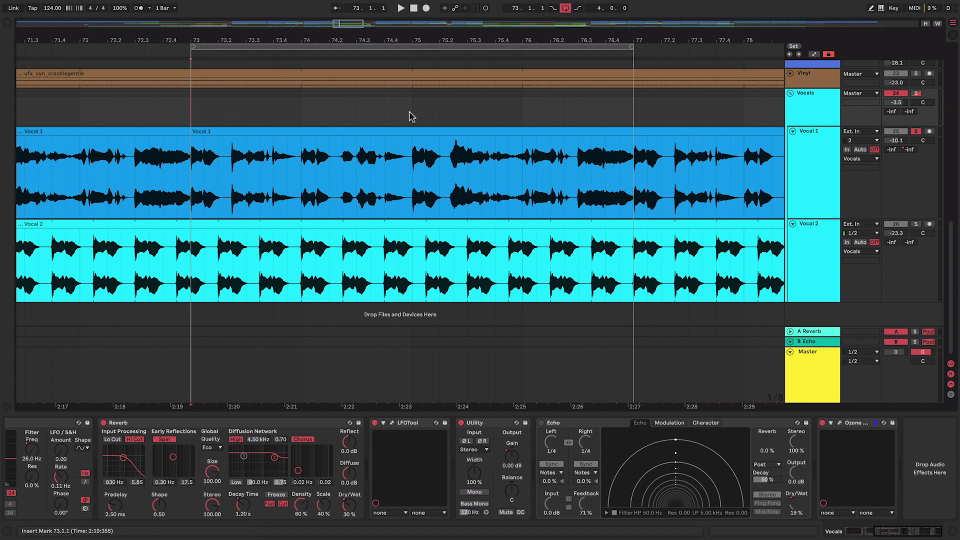
- Play the vocal section from bar 73 to bar 75, then stop playback
{"action": "key", "text": "space"}
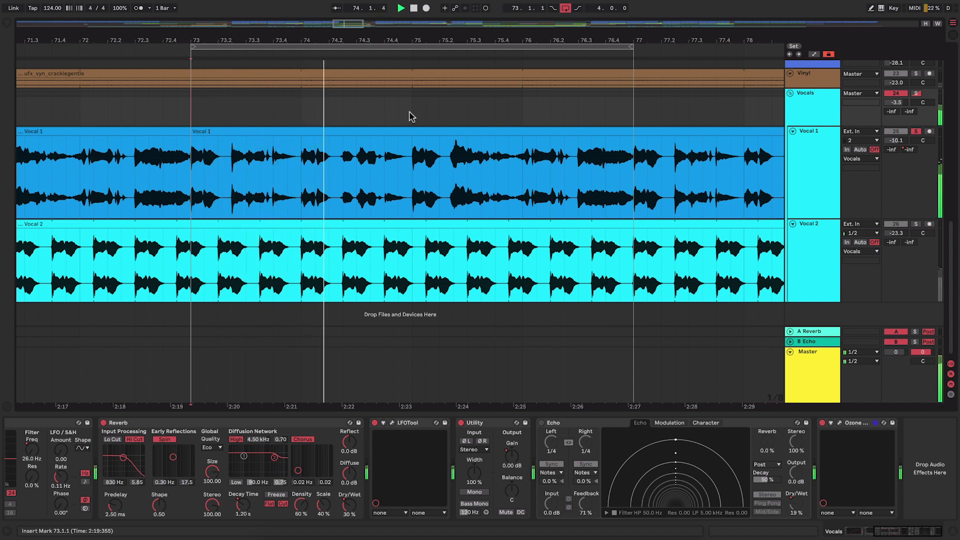
{"action": "key", "text": "space"}
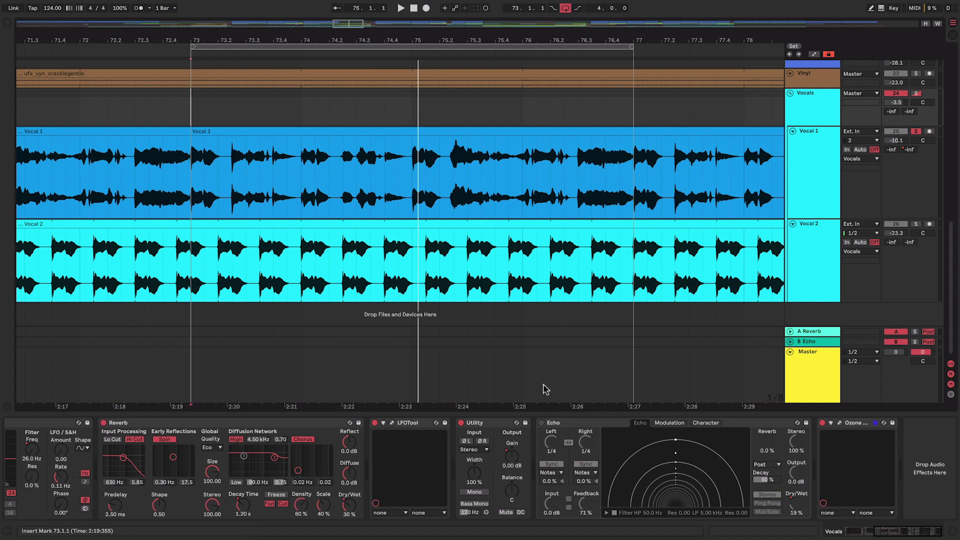
- Turn on the vocal Echo and switch it to Ping Pong mode (1/4 delays, 71% feedback) during playback
{"action": "left_click", "coordinate": [541, 423]}
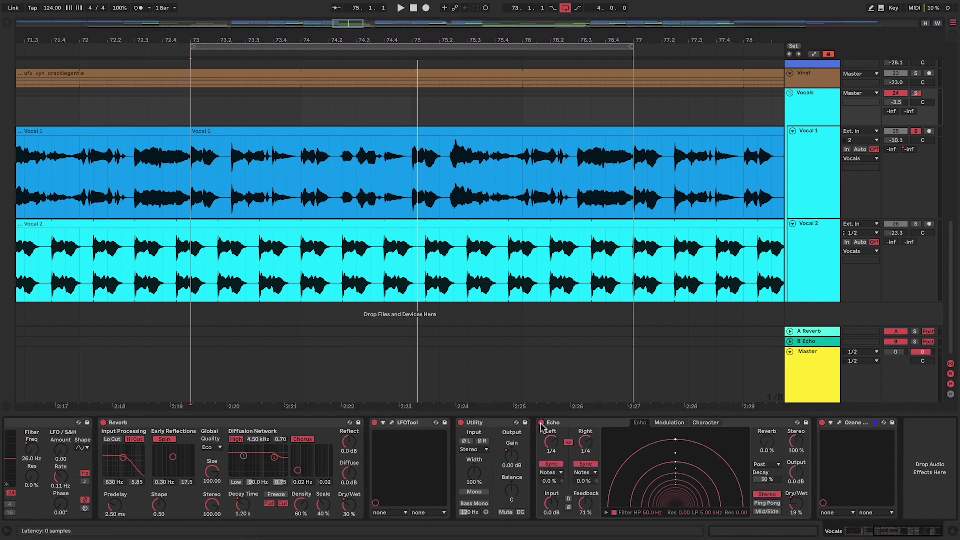
{"action": "key", "text": "space"}
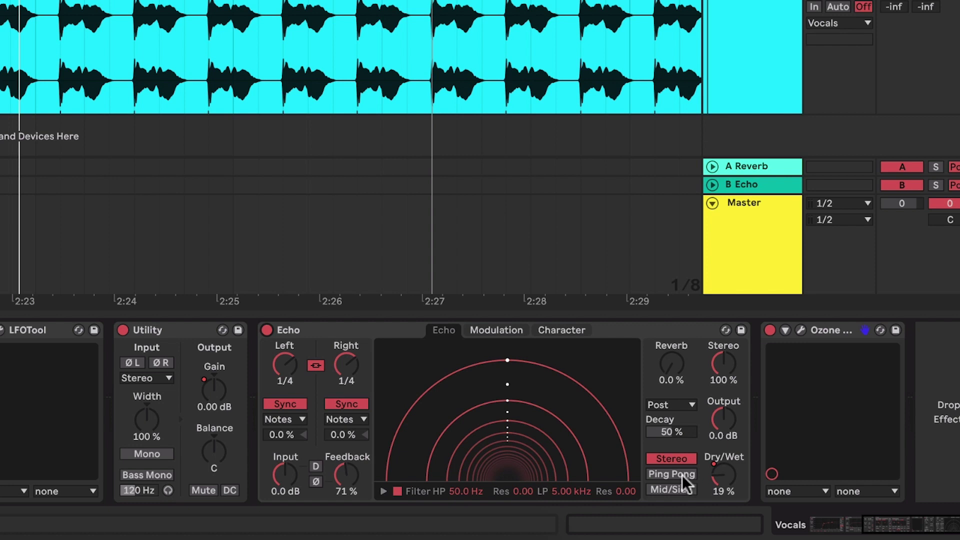
{"action": "left_click", "coordinate": [682, 475]}
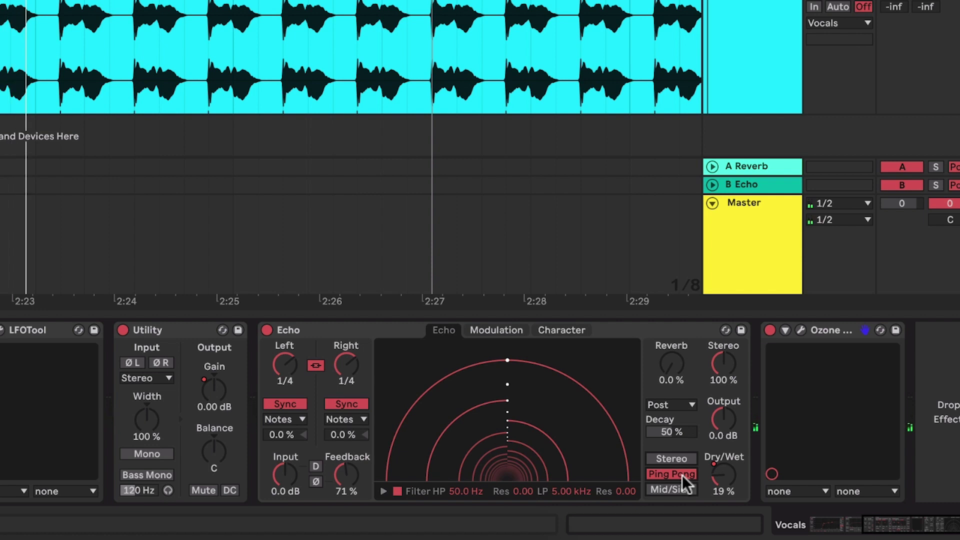
{"action": "left_click", "coordinate": [683, 476]}
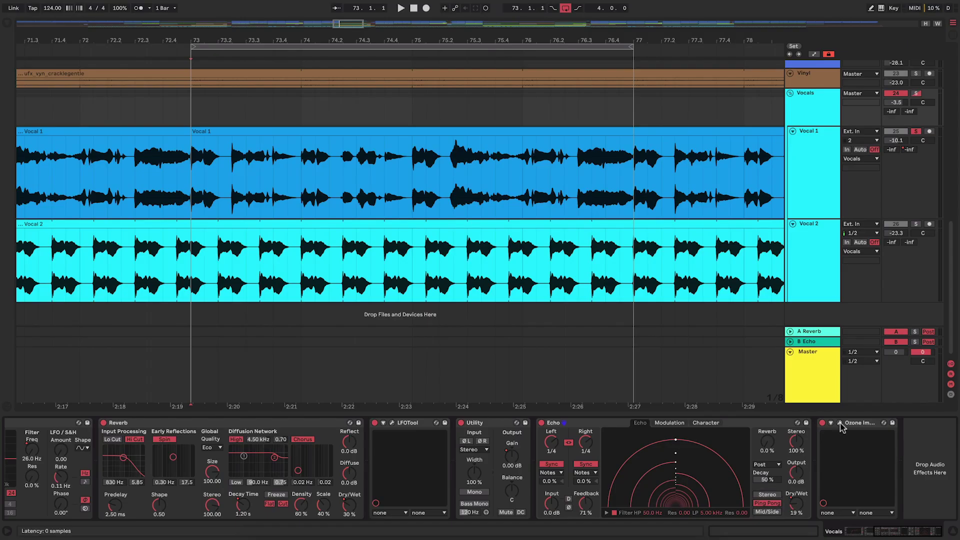
- Open the Vocals chain's Ozone Imager plugin window, showing width 0.0, and move it into place
{"action": "left_click", "coordinate": [840, 423]}
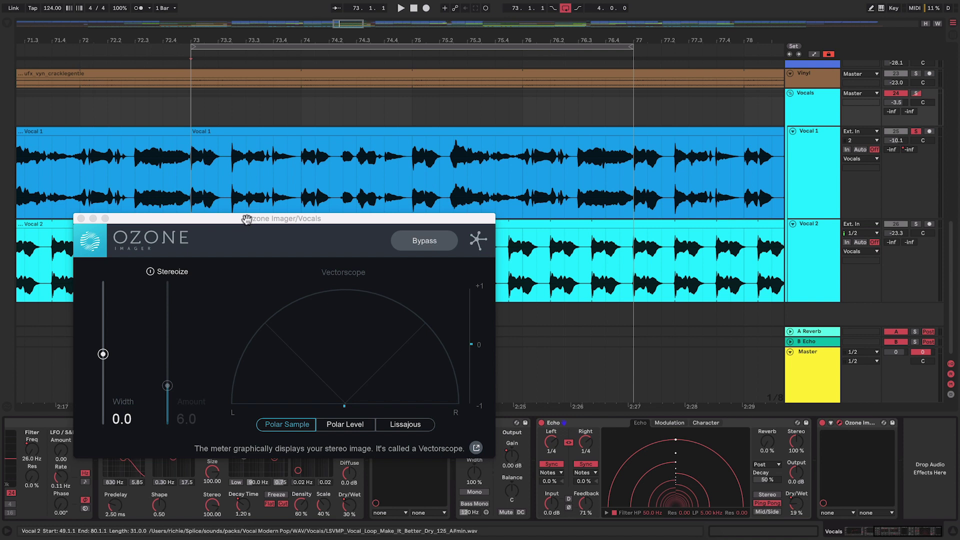
{"action": "left_click_drag", "start_coordinate": [249, 219], "coordinate": [461, 129]}
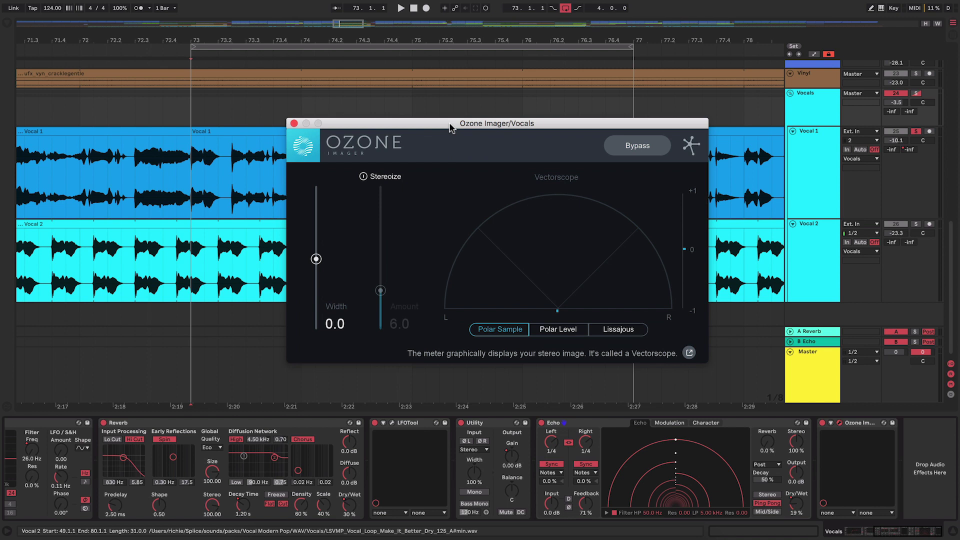
{"action": "left_click_drag", "start_coordinate": [450, 125], "coordinate": [241, 85]}
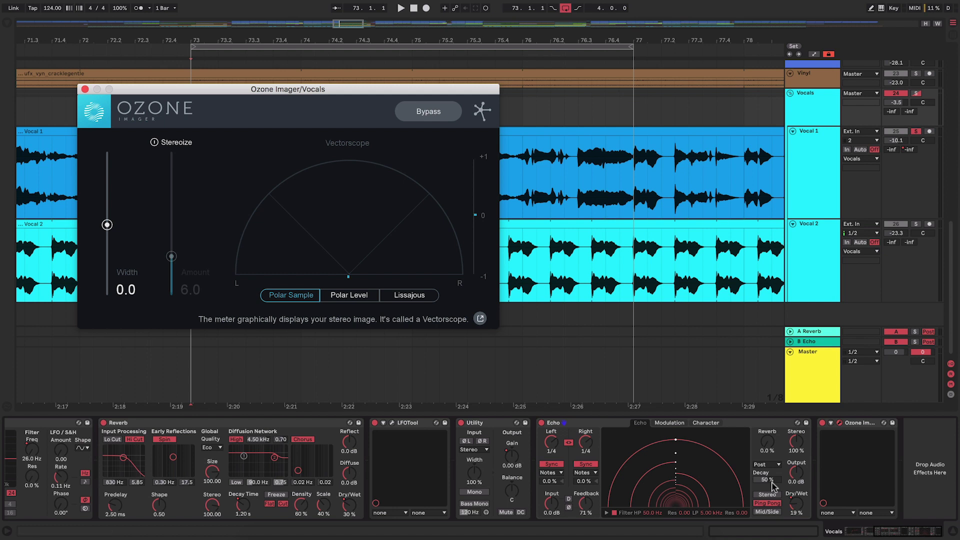
{"action": "left_click", "coordinate": [767, 494]}
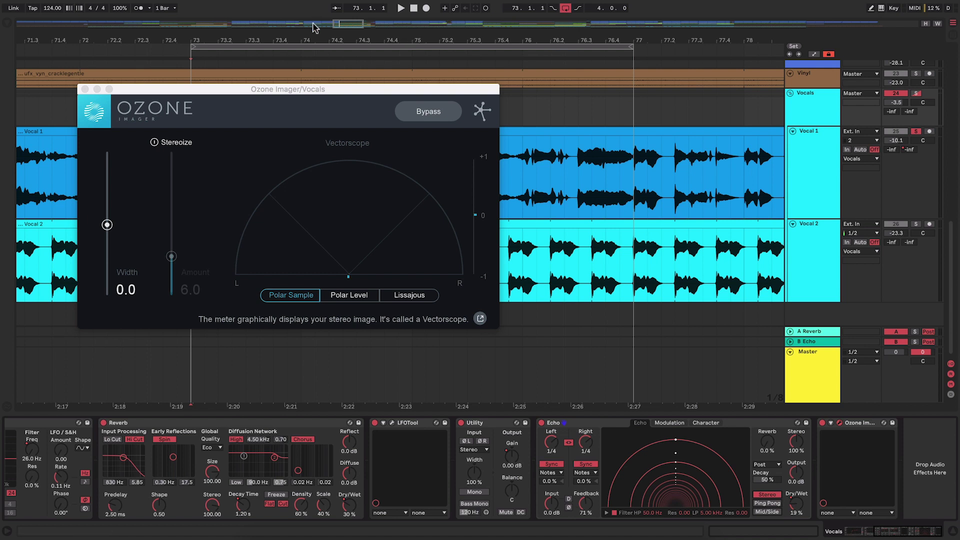
{"action": "left_click_drag", "start_coordinate": [315, 91], "coordinate": [349, 167]}
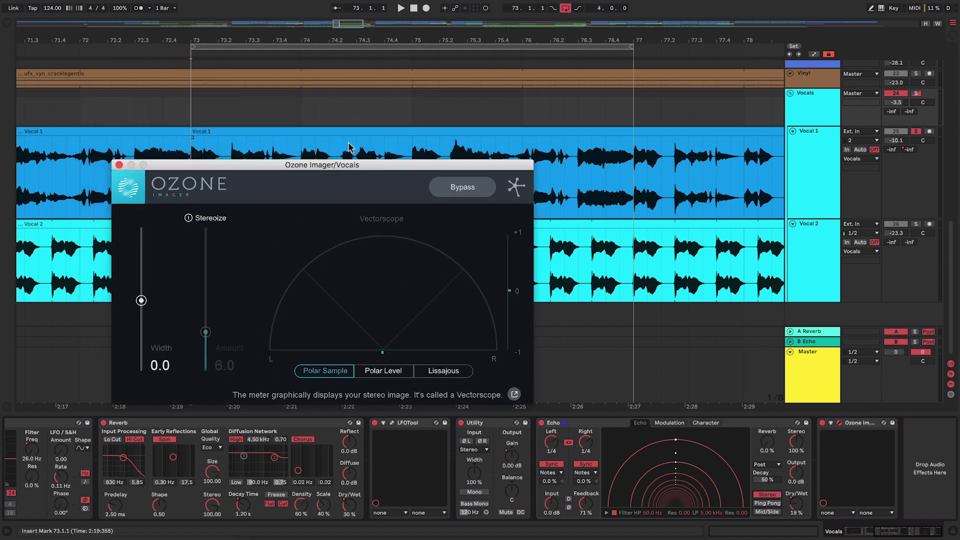
{"action": "key", "text": "space"}
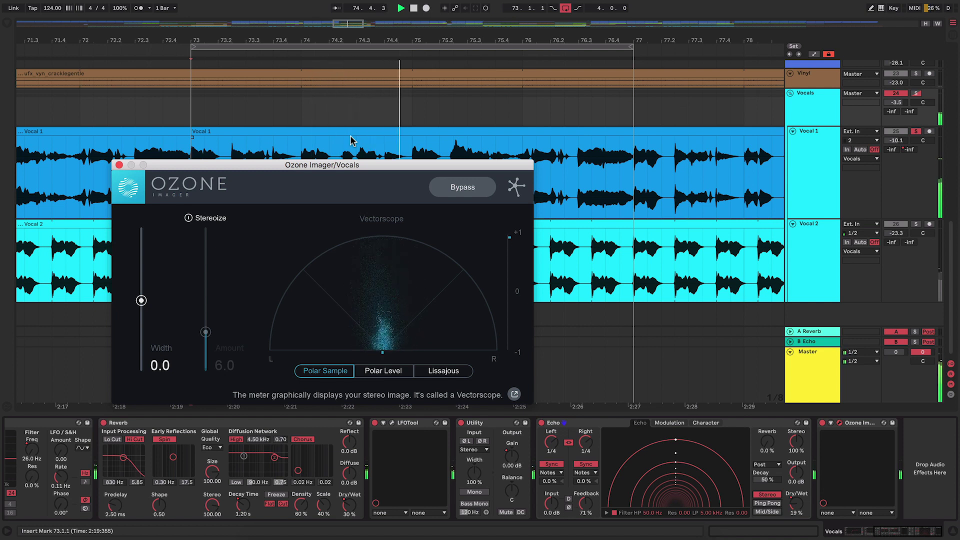
{"action": "key", "text": "space"}
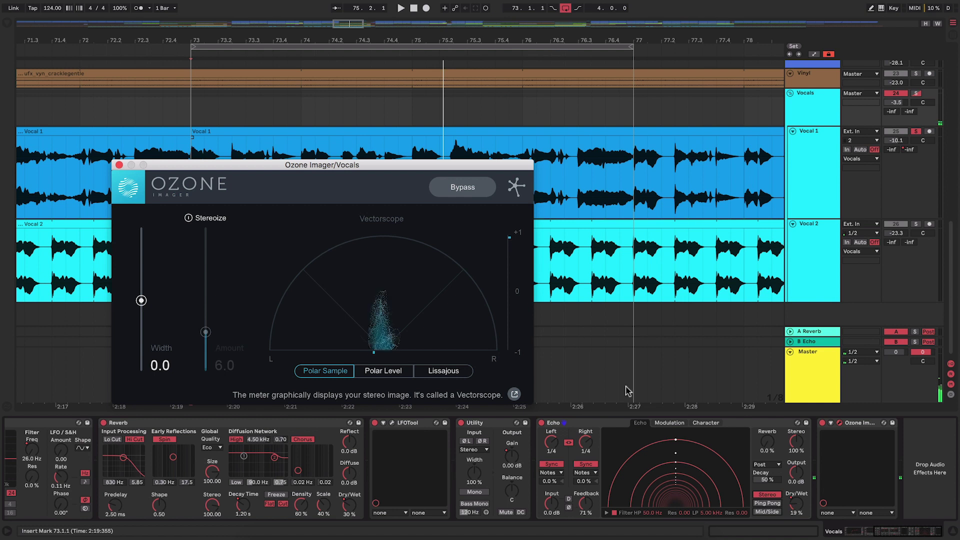
{"action": "left_click", "coordinate": [777, 504]}
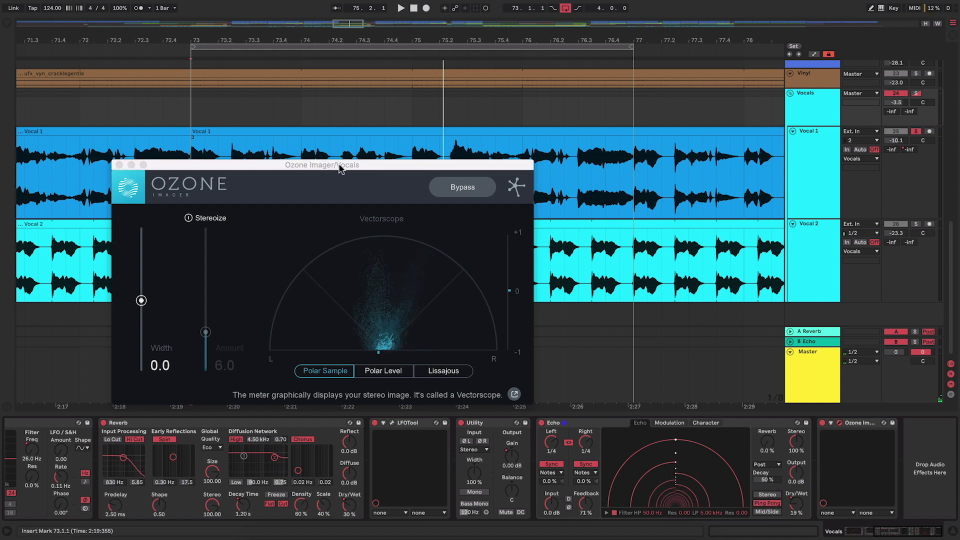
{"action": "left_click_drag", "start_coordinate": [339, 168], "coordinate": [303, 157]}
{"action": "key", "text": "space"}
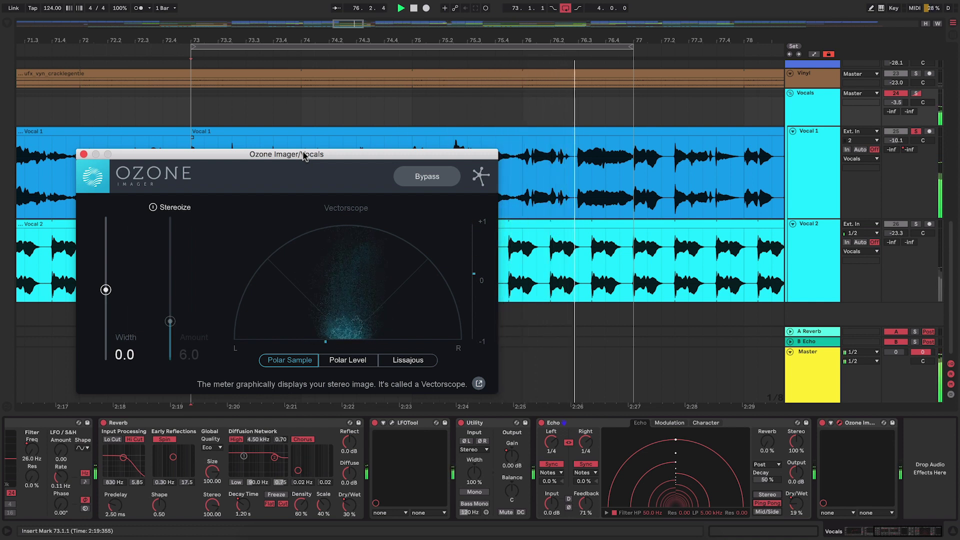
{"action": "key", "text": "space"}
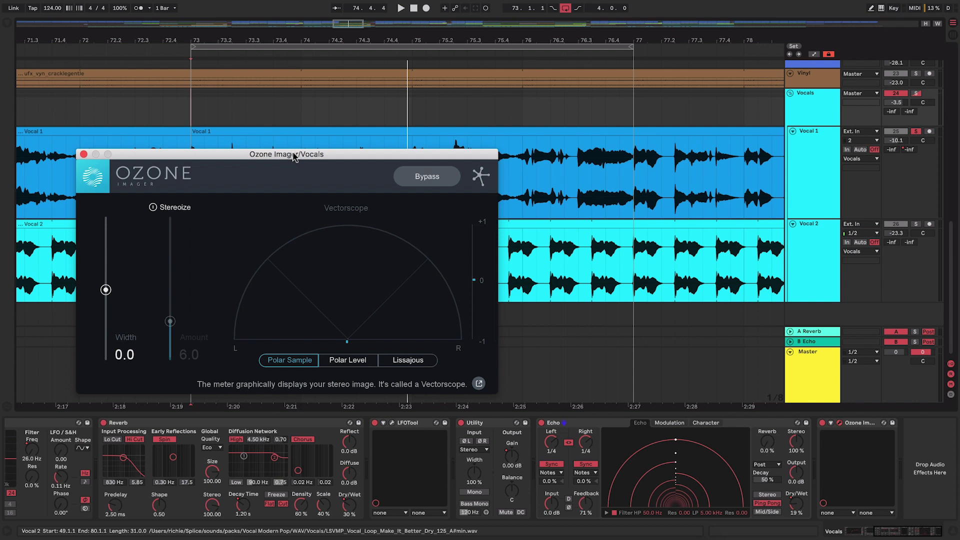
{"action": "left_click_drag", "start_coordinate": [294, 156], "coordinate": [483, 196]}
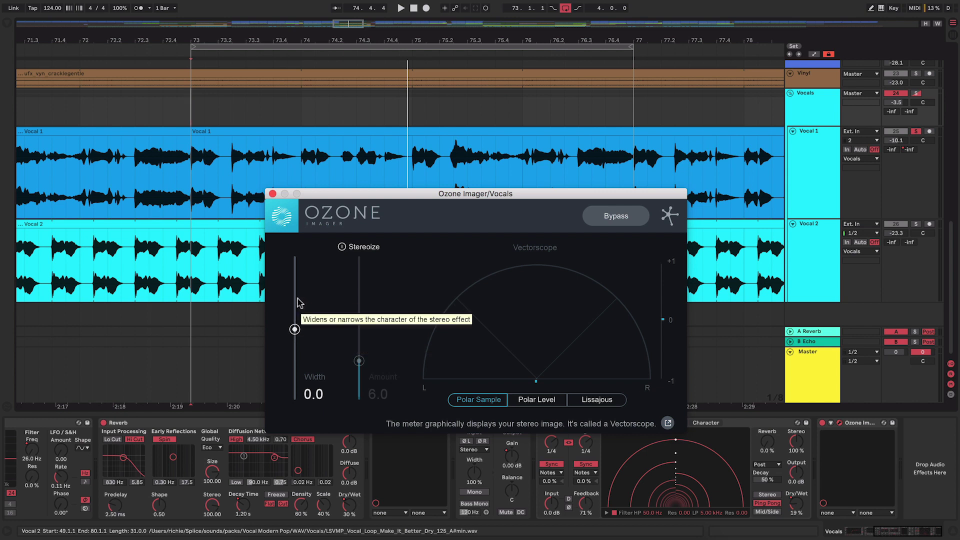
- Play from bar 73 and raise the Ozone Imager Width from 0.0 to 54.7
{"action": "key", "text": "space"}
{"action": "left_click_drag", "start_coordinate": [295, 329], "coordinate": [295, 290]}
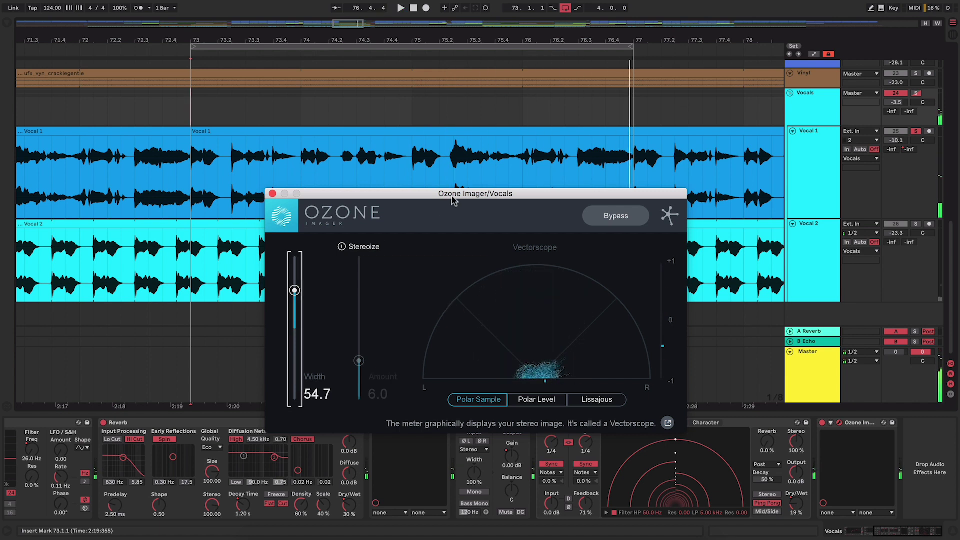
{"action": "left_click_drag", "start_coordinate": [439, 190], "coordinate": [303, 153]}
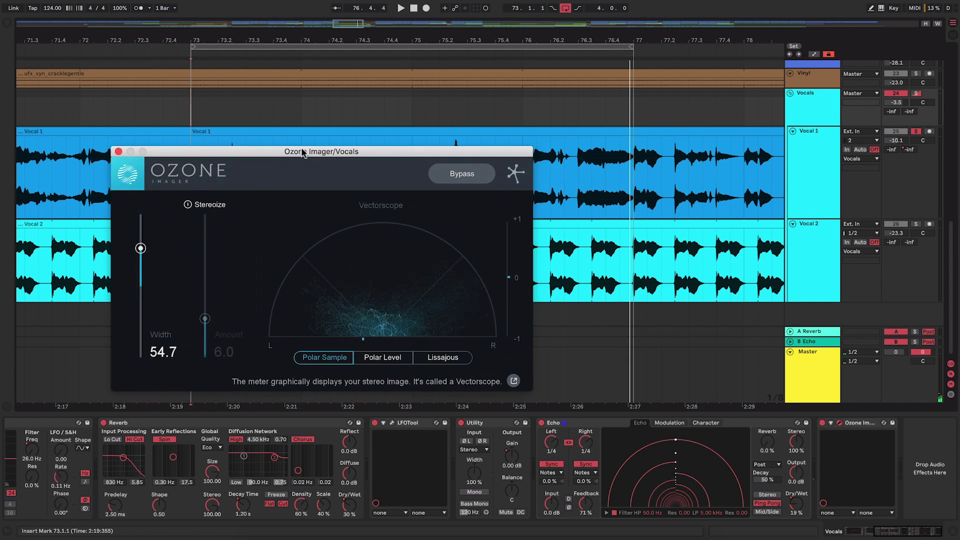
{"action": "left_click", "coordinate": [542, 423]}
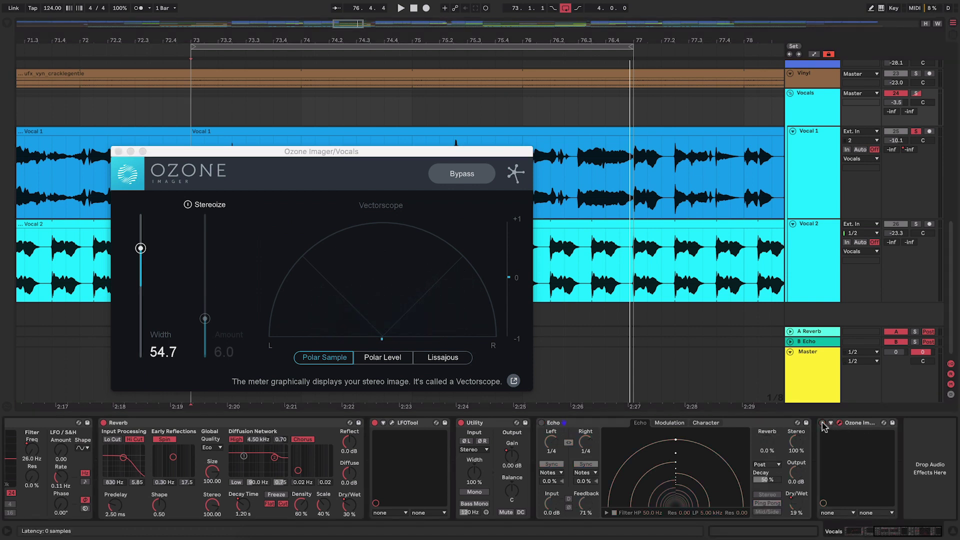
{"action": "left_click", "coordinate": [823, 423]}
{"action": "key", "text": "space"}
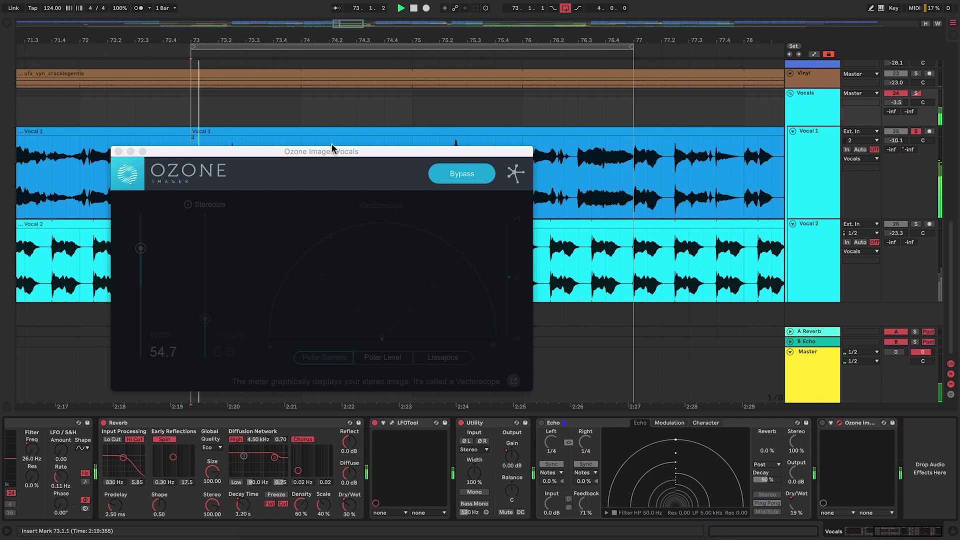
{"action": "left_click", "coordinate": [541, 423]}
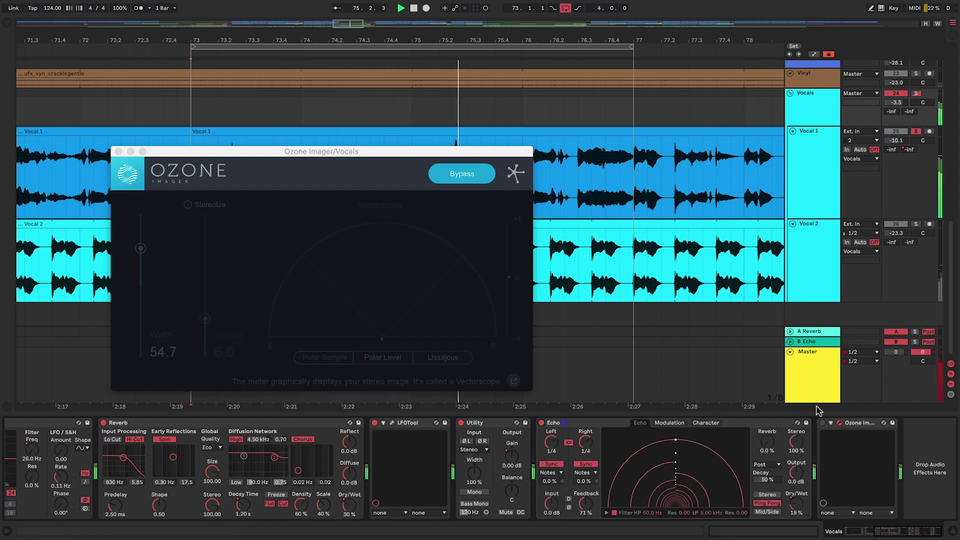
{"action": "left_click", "coordinate": [823, 423]}
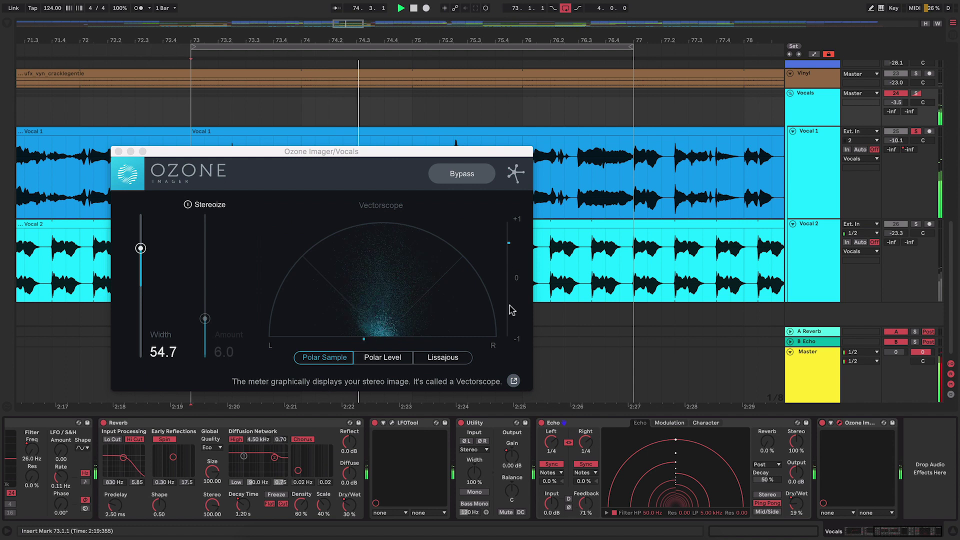
{"action": "key", "text": "space"}
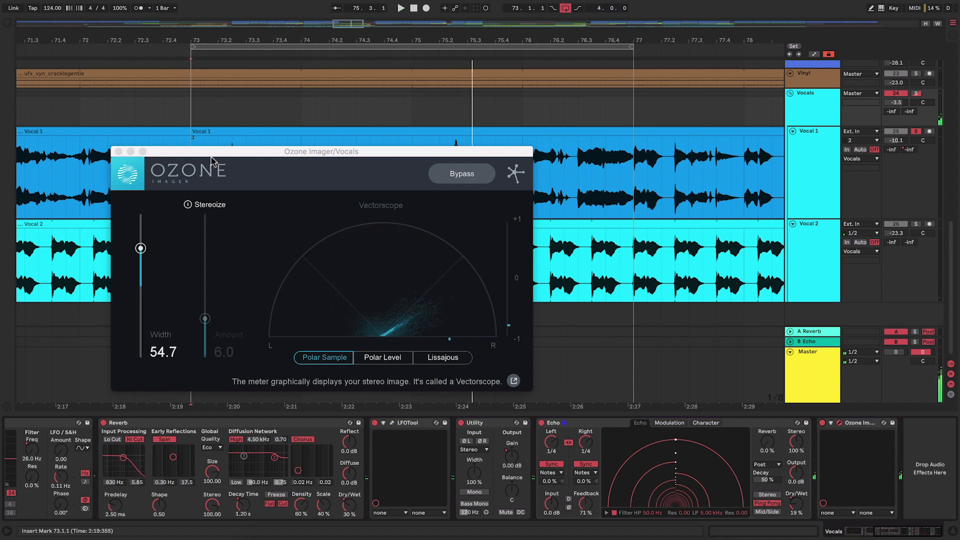
- Enable Stereoize at amount 6.0 and push the vocal Width up to 59.4 during playback
{"action": "left_click", "coordinate": [255, 186]}
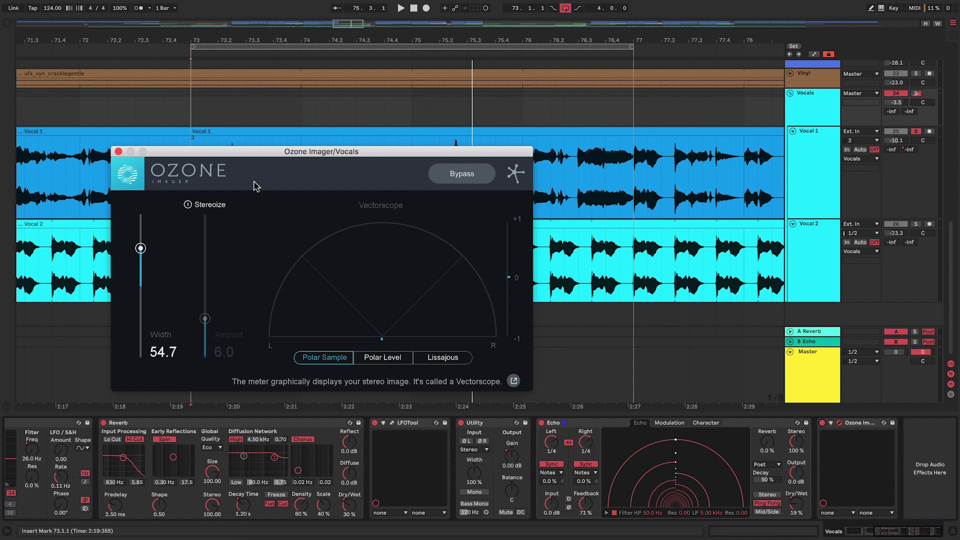
{"action": "left_click", "coordinate": [211, 206]}
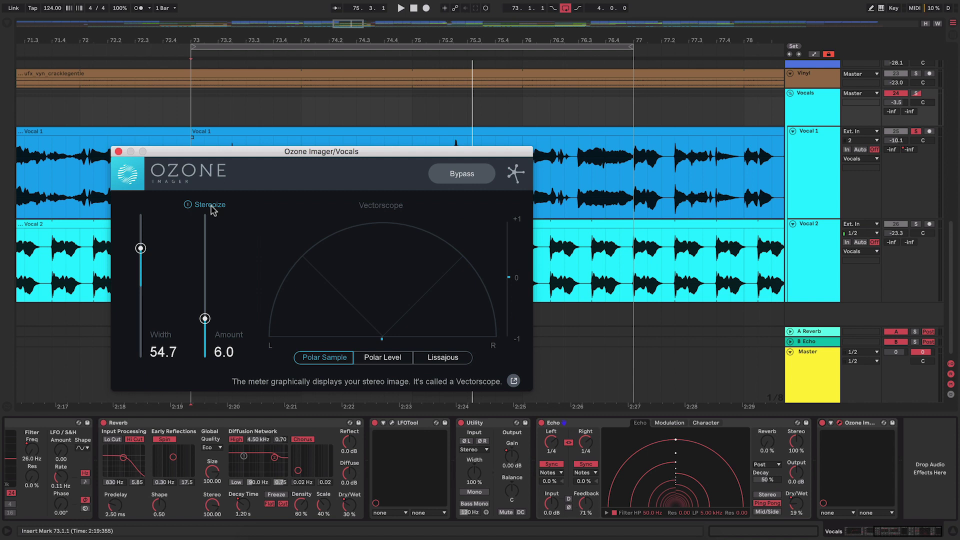
{"action": "key", "text": "space"}
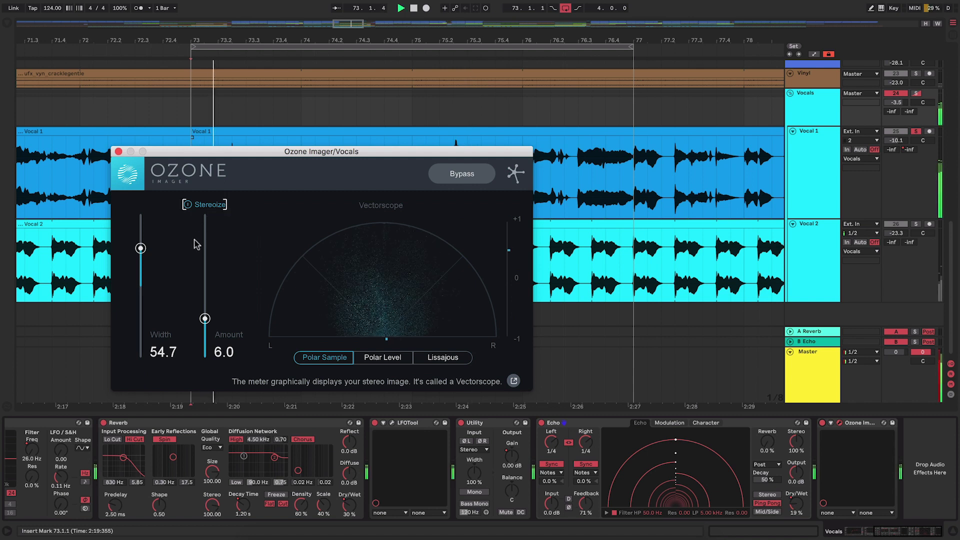
{"action": "mouse_move", "coordinate": [136, 251]}
{"action": "left_mouse_down"}
{"action": "mouse_move", "coordinate": [140, 217]}
{"action": "mouse_move", "coordinate": [140, 244]}
{"action": "left_mouse_up"}
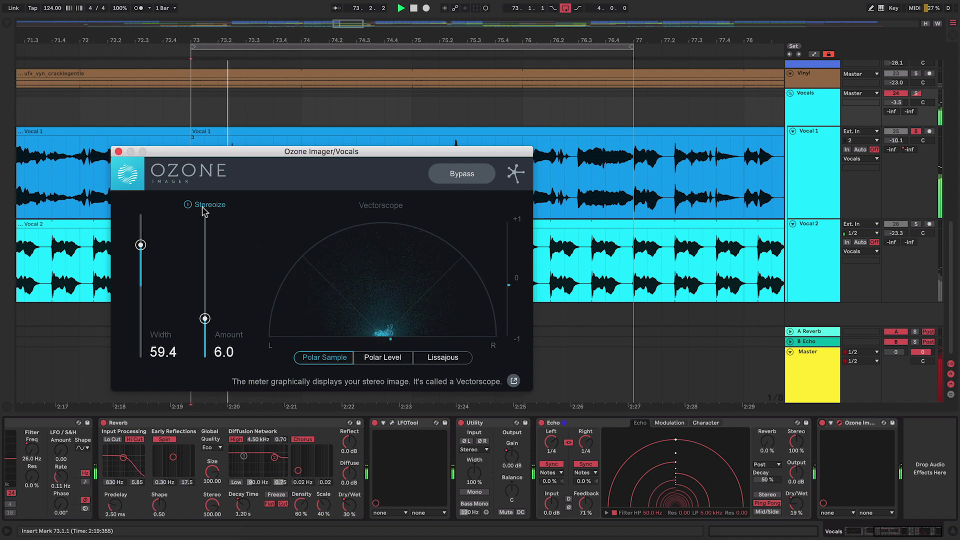